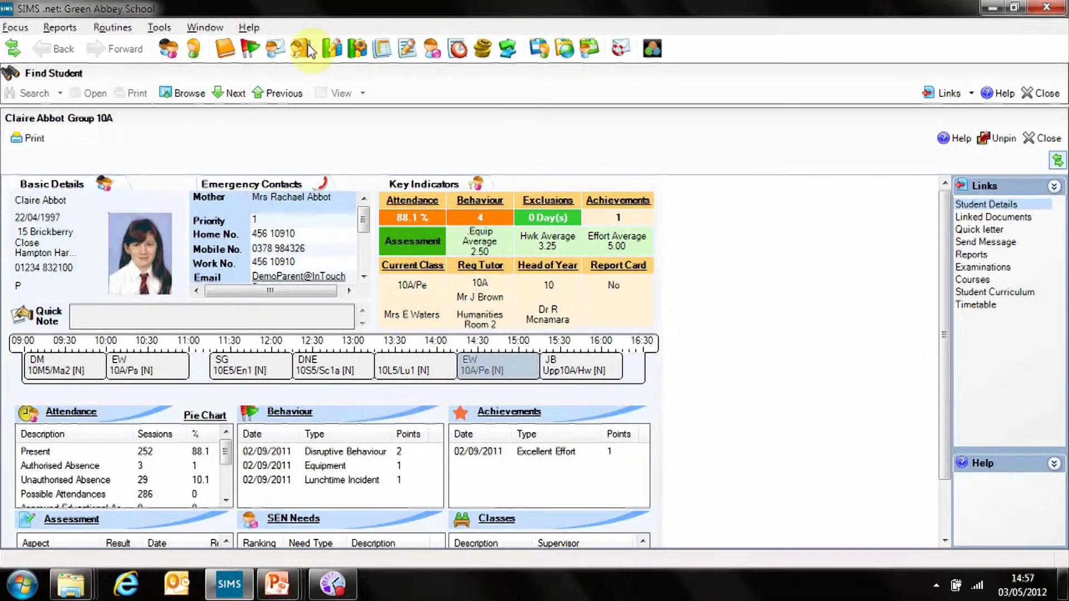
# Step: Produce a Class List report limited to My Classes with only Upp11A/Hw selected
pyautogui.click(56, 27)
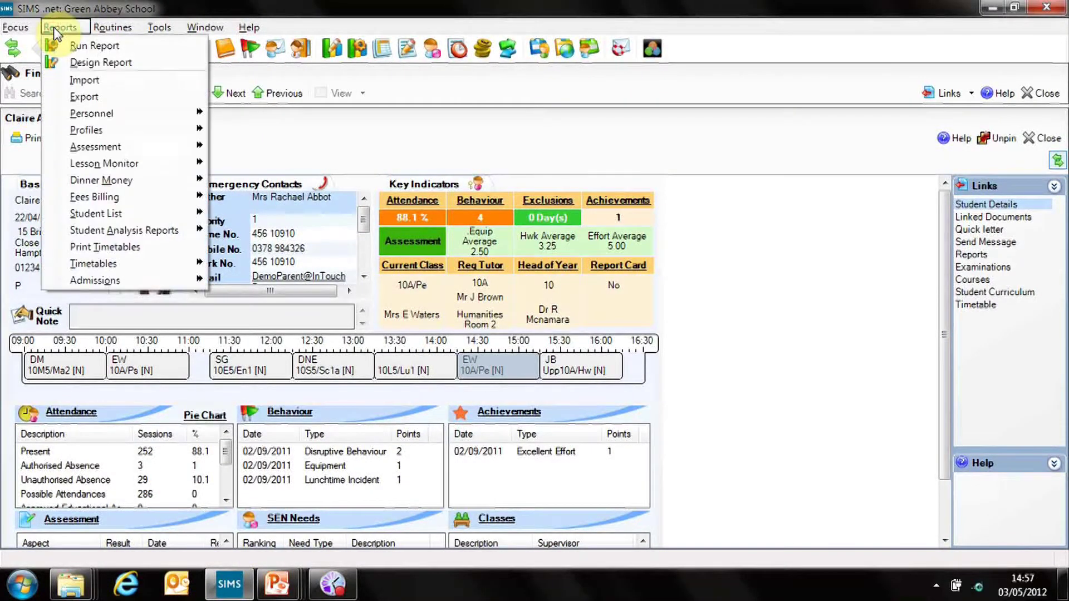
pyautogui.moveTo(130, 212)
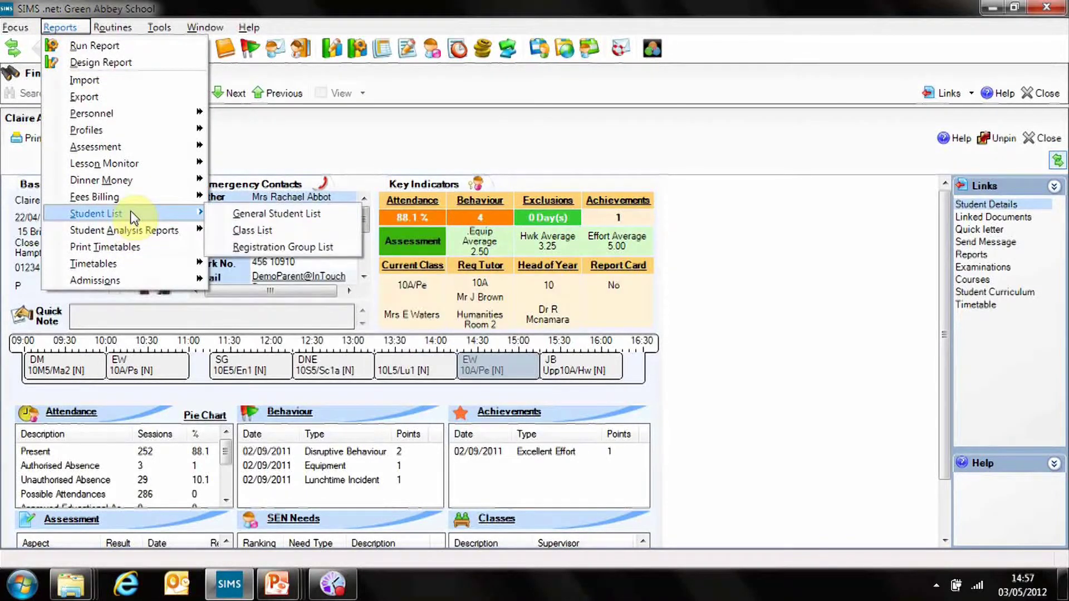
pyautogui.click(257, 229)
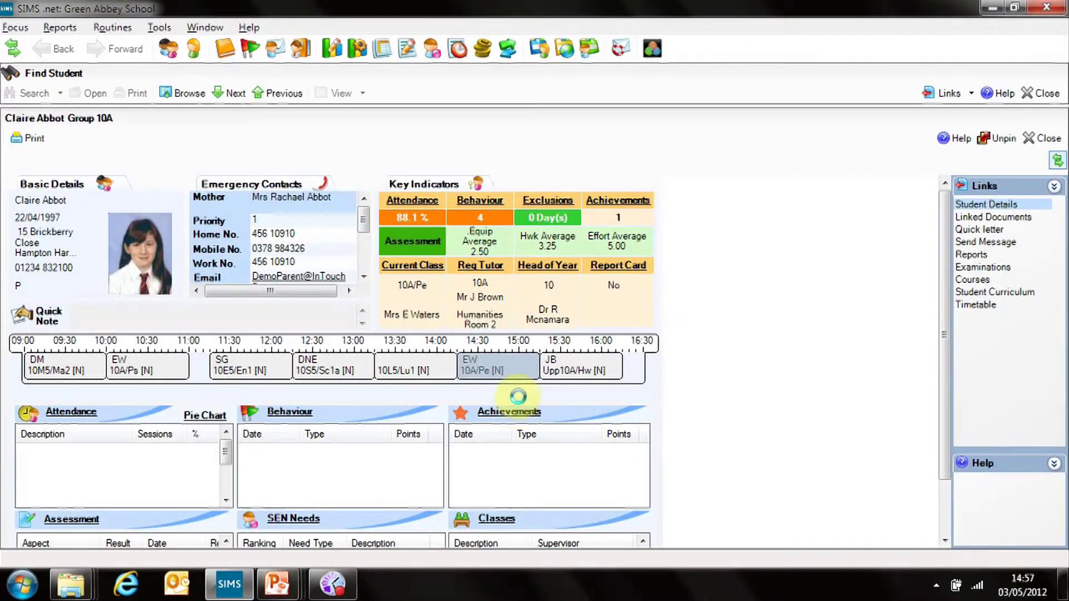
pyautogui.click(295, 338)
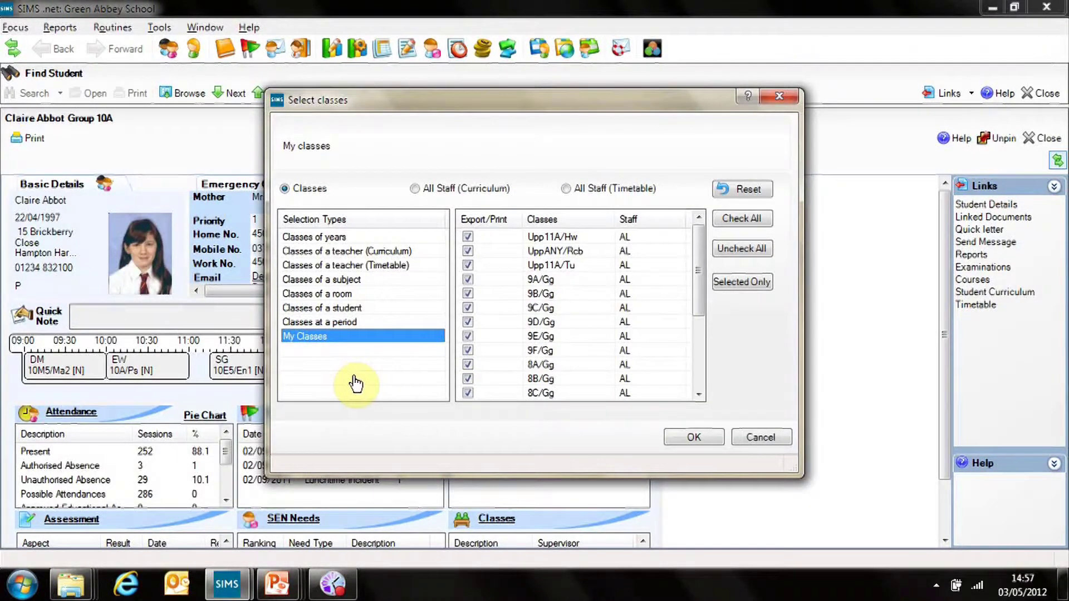
pyautogui.click(734, 250)
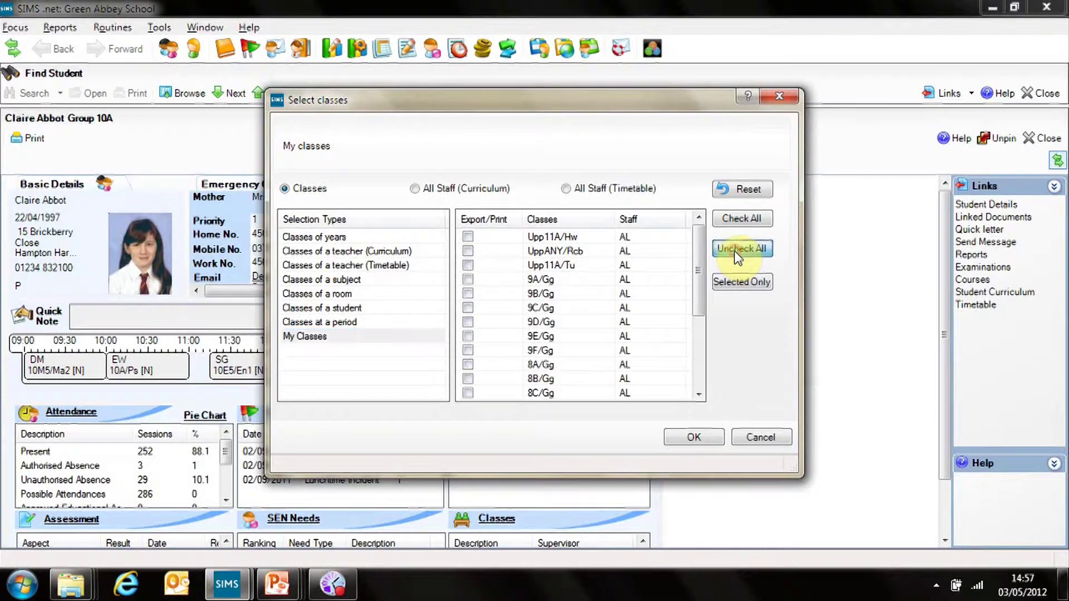
pyautogui.click(467, 238)
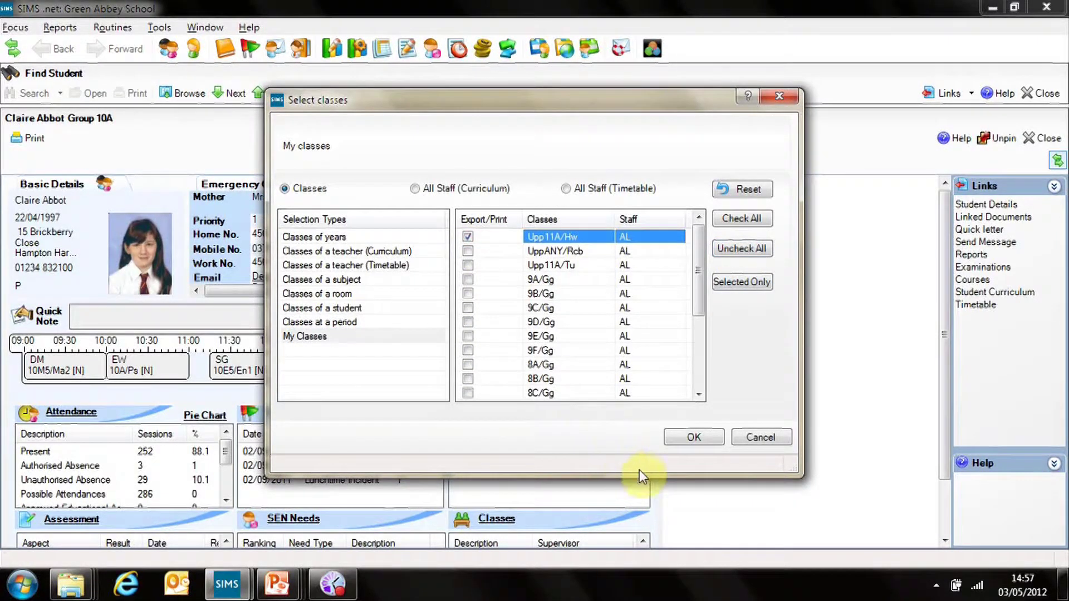
pyautogui.click(676, 439)
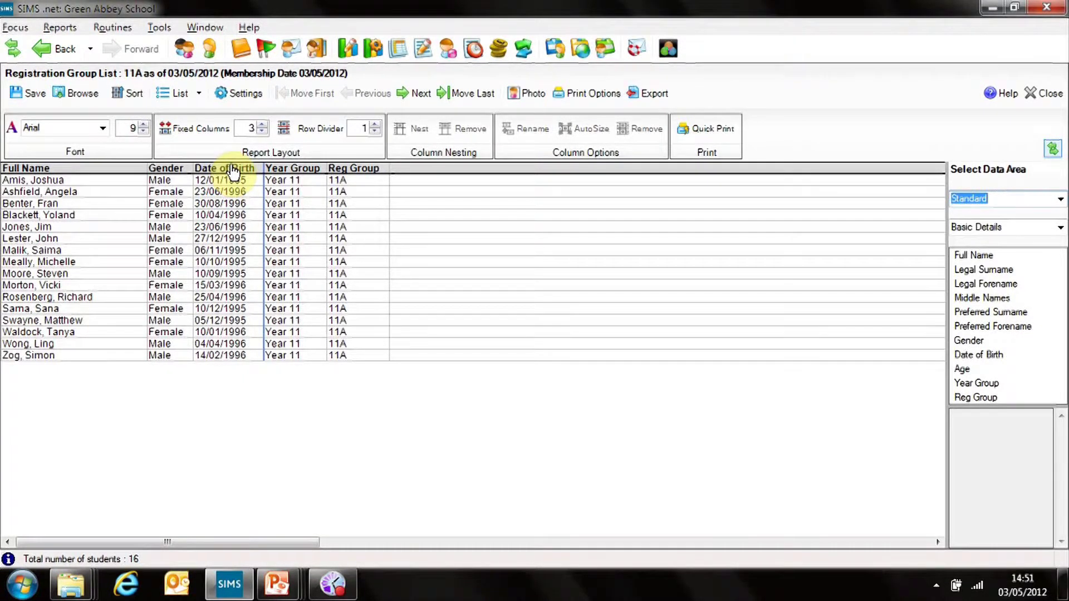
# Step: Delete the Date of Birth and Year Group columns, leaving Full Name, Gender and Reg Group
pyautogui.click(233, 169)
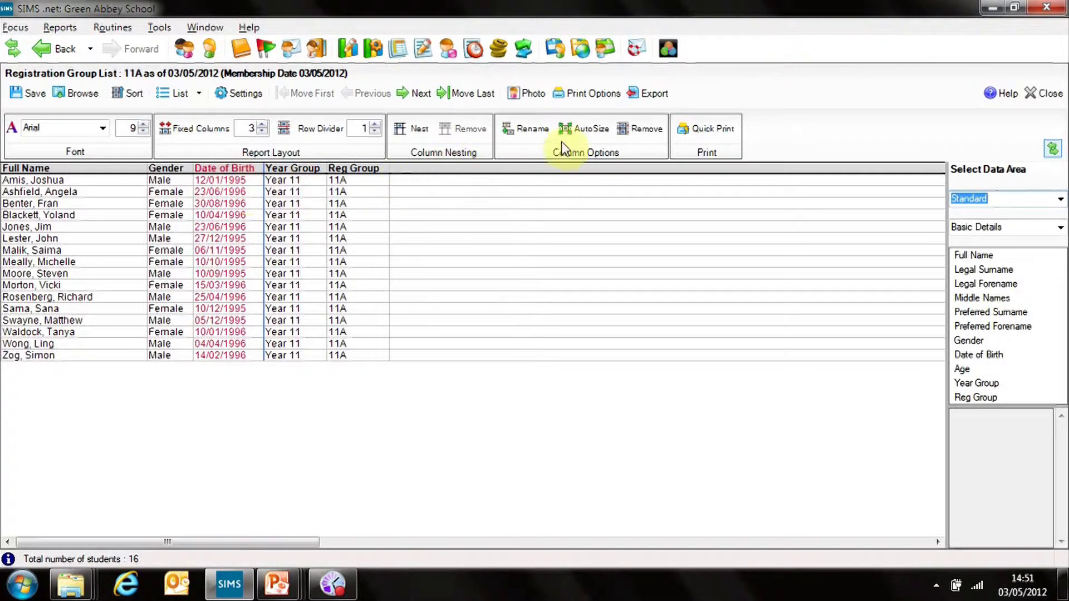
pyautogui.click(640, 129)
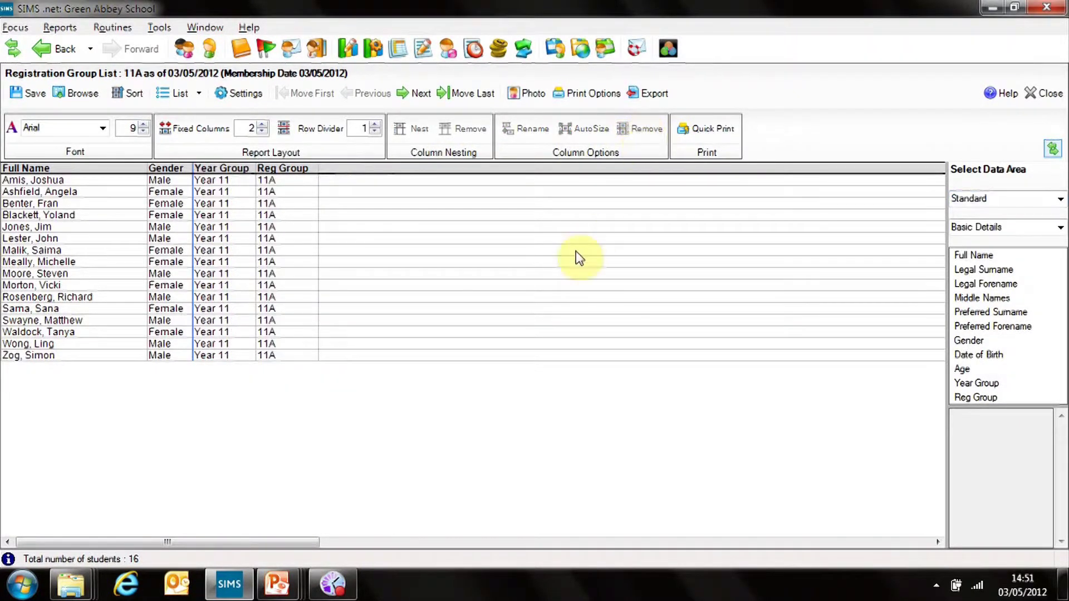
pyautogui.click(224, 169)
pyautogui.click(634, 132)
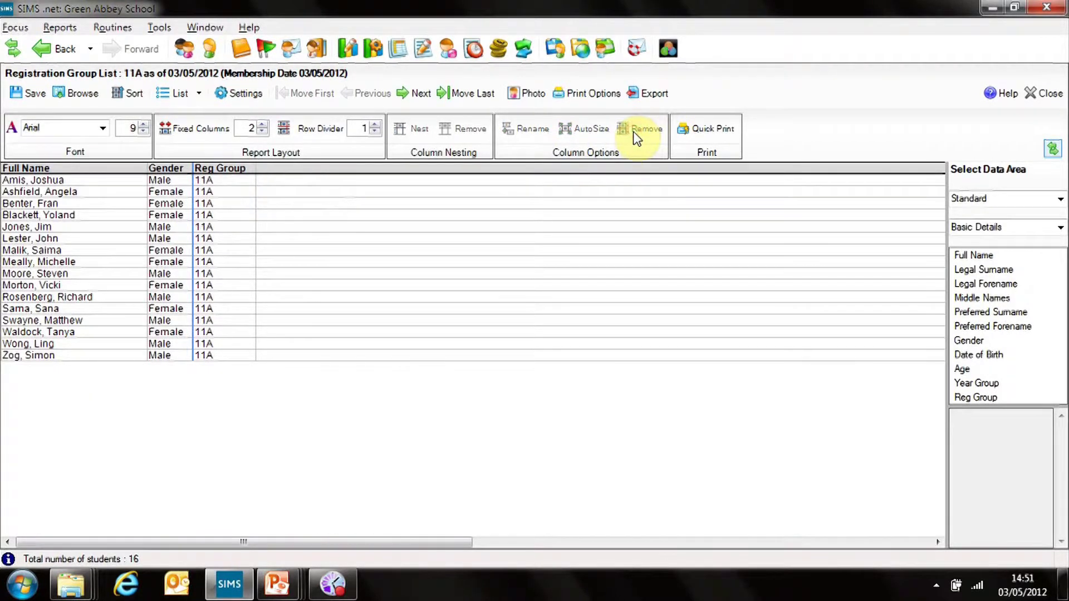
# Step: Add three Medium columns from the Blank data area after the Reg Group column
pyautogui.click(1060, 232)
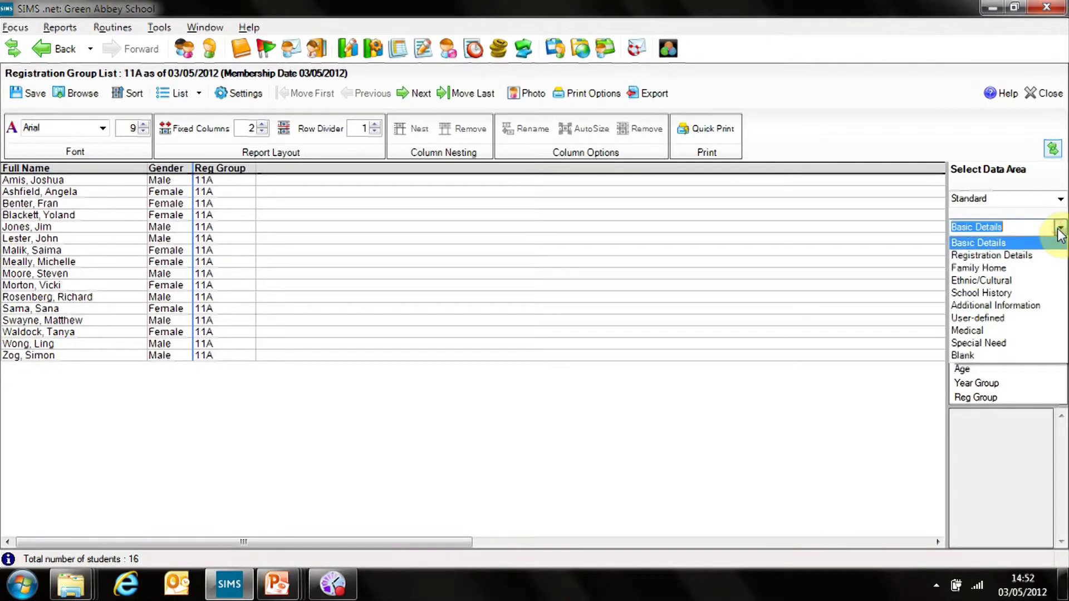
pyautogui.click(974, 355)
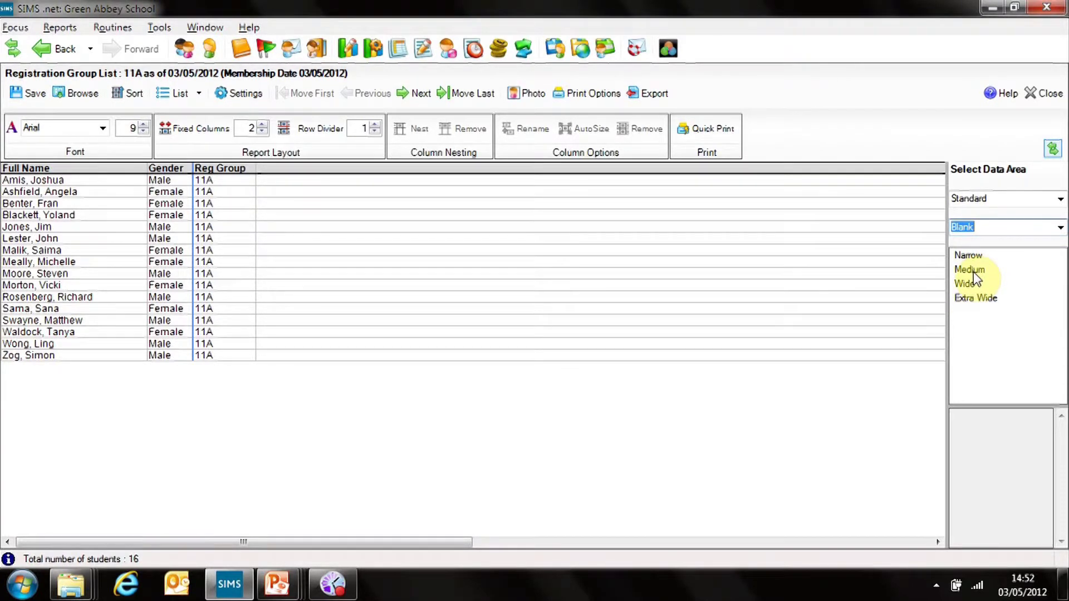
pyautogui.moveTo(971, 271); pyautogui.dragTo(824, 269)
pyautogui.moveTo(425, 205); pyautogui.dragTo(304, 198)
pyautogui.moveTo(970, 276); pyautogui.dragTo(434, 210)
pyautogui.moveTo(979, 270); pyautogui.dragTo(525, 202)
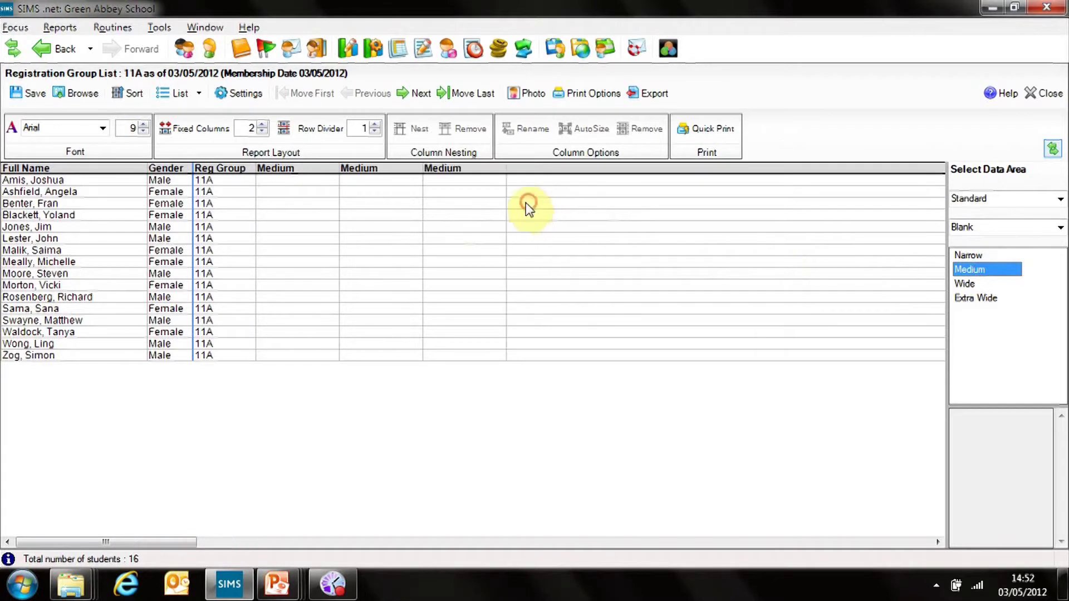
# Step: Rename the first blank column to Golf and place the House column before it
pyautogui.click(279, 176)
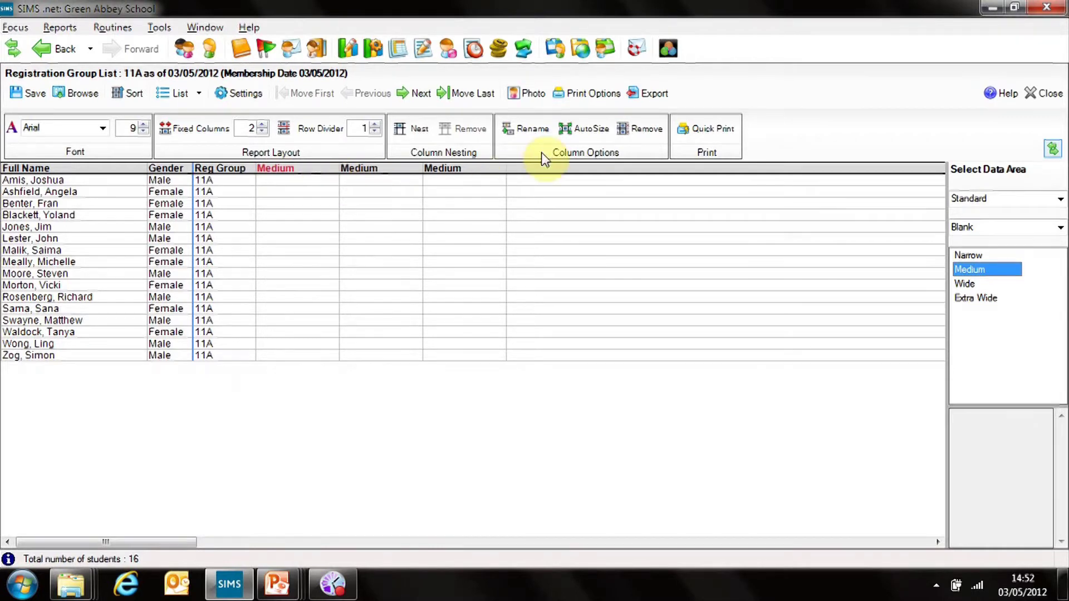
pyautogui.click(526, 132)
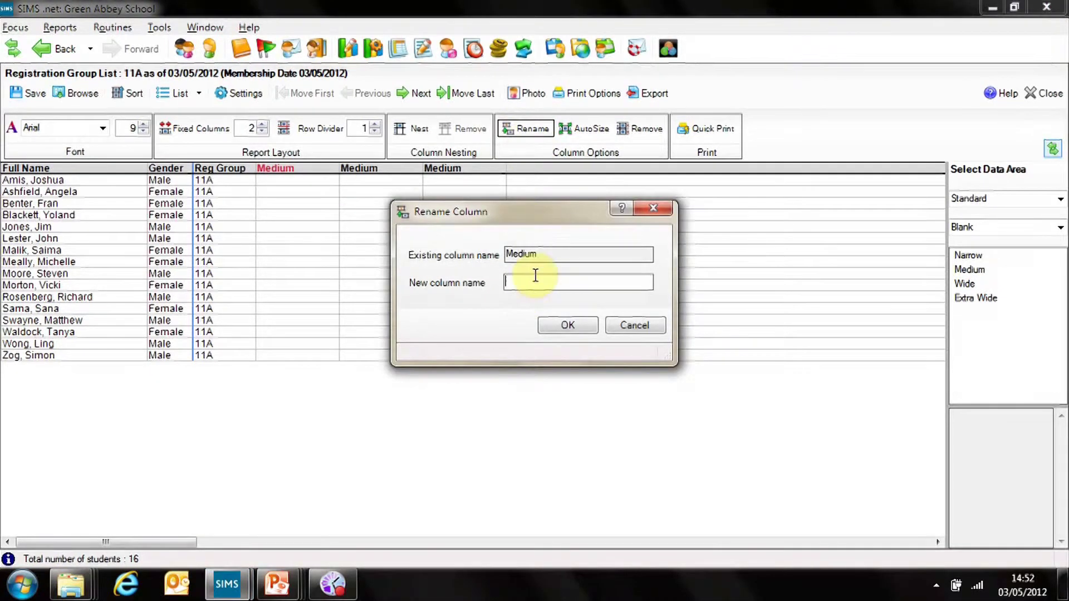
pyautogui.write('G')
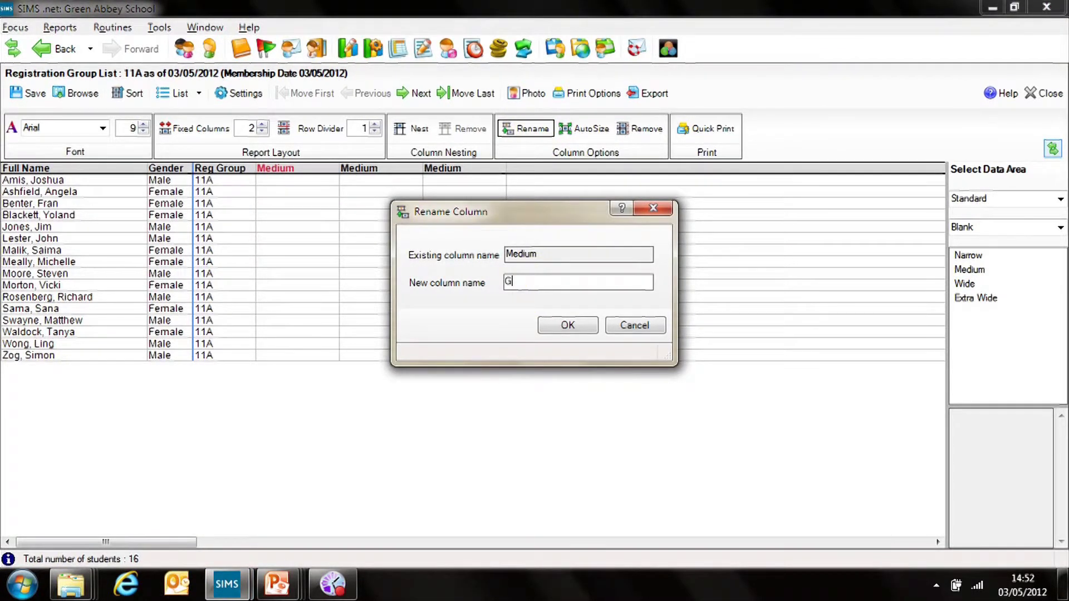
pyautogui.write('olf')
pyautogui.click(576, 324)
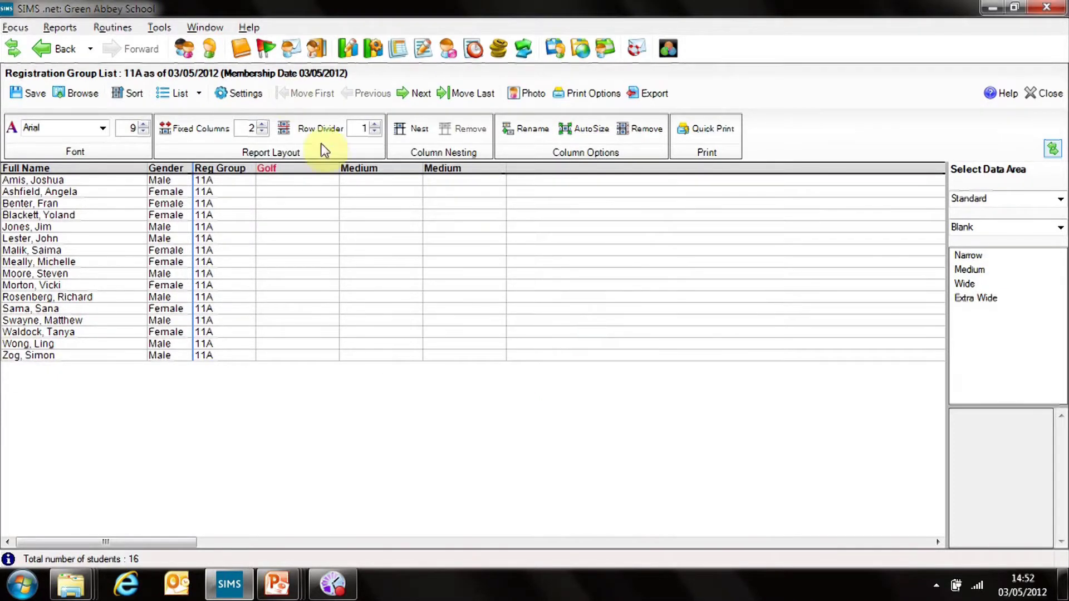
pyautogui.click(373, 169)
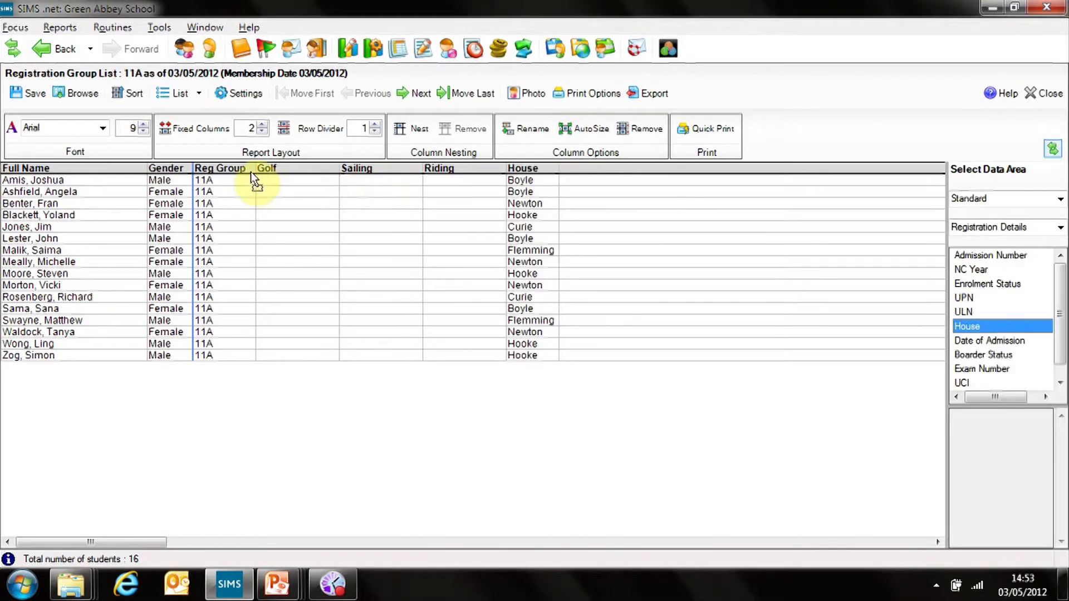
pyautogui.moveTo(250, 172); pyautogui.dragTo(260, 172)
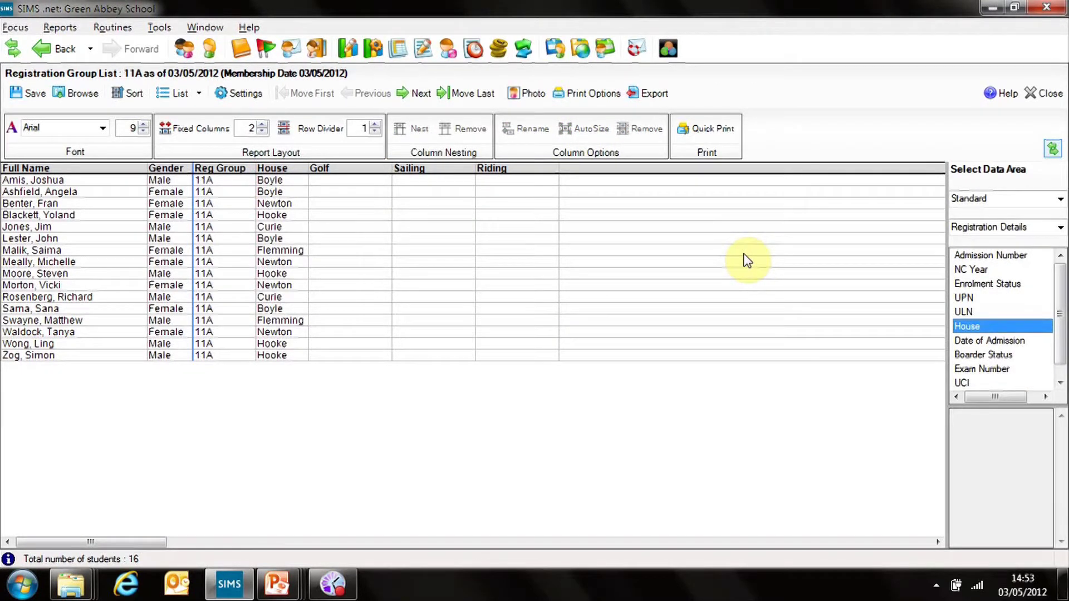
# Step: Turn on 'Add page break at end of each list' in Print Options and preview the lists
pyautogui.click(416, 93)
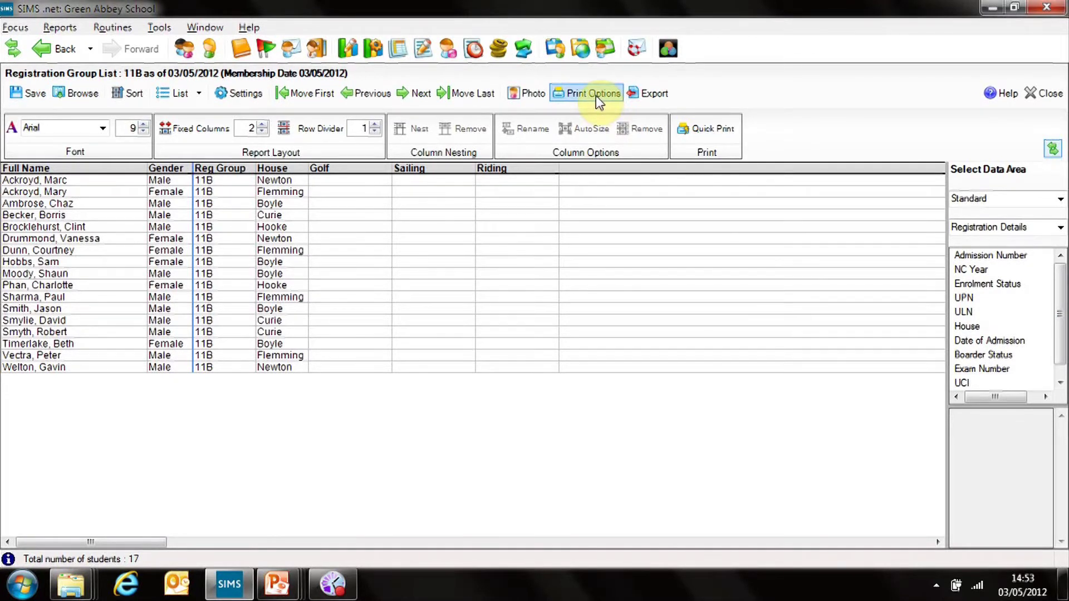
pyautogui.click(598, 99)
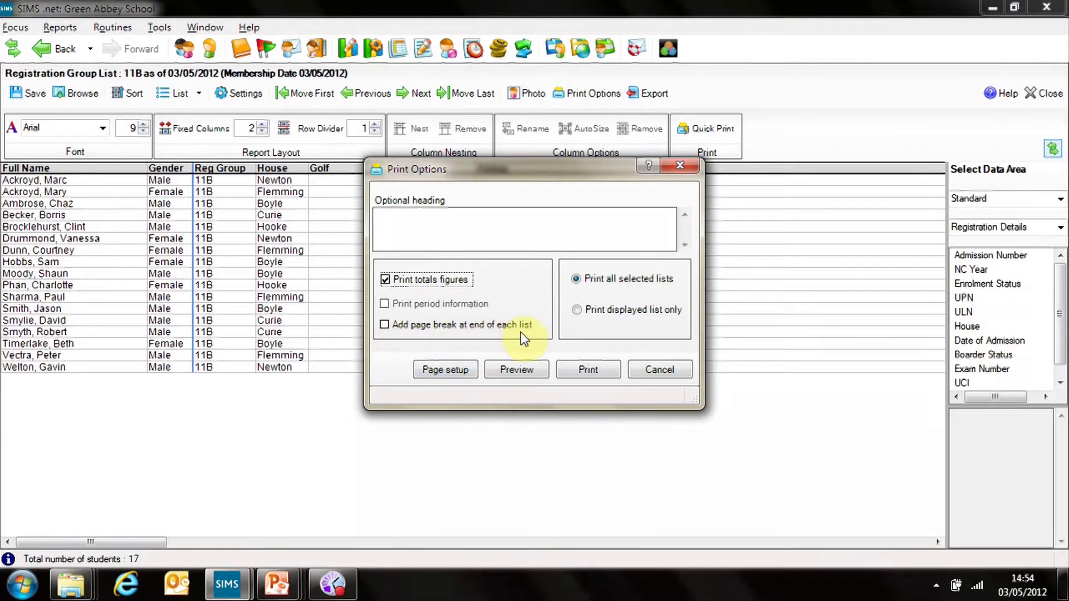
pyautogui.click(384, 325)
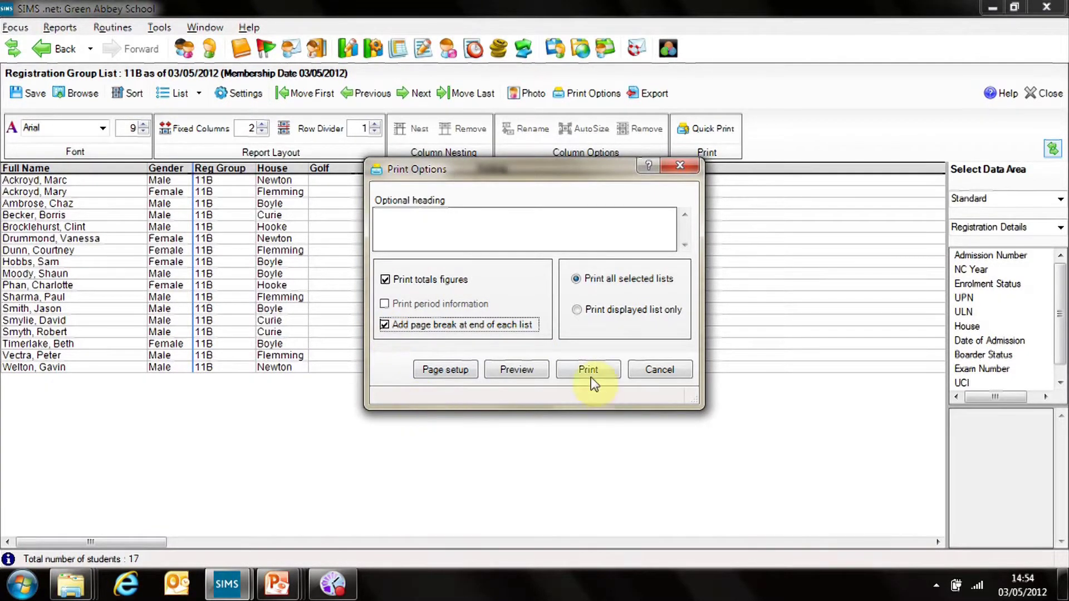
pyautogui.click(521, 372)
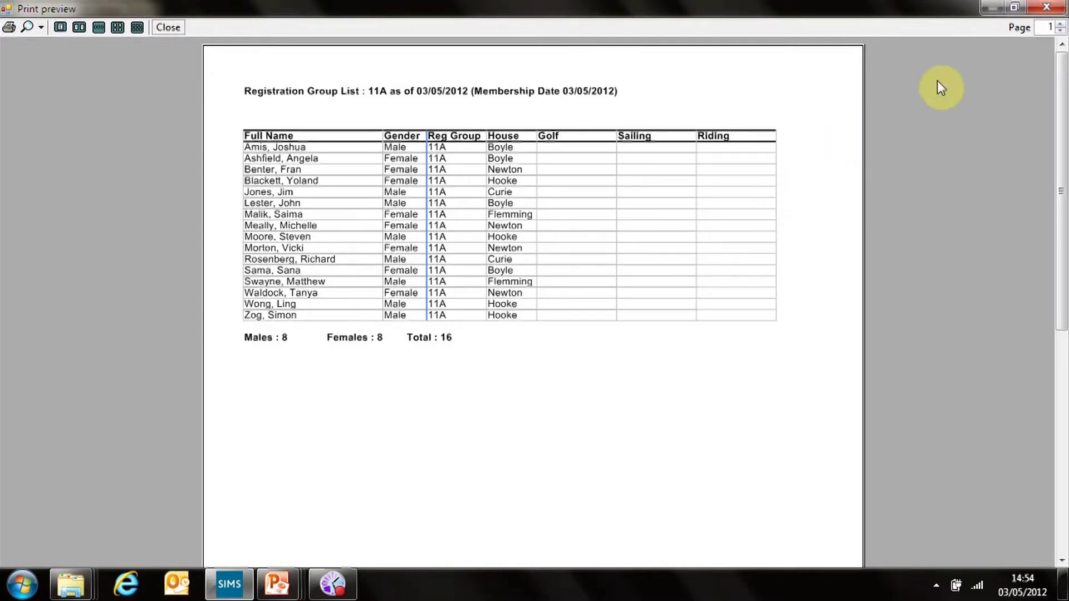
# Step: Set the 6VC list's page setup to Landscape and preview the printout
pyautogui.click(1061, 24)
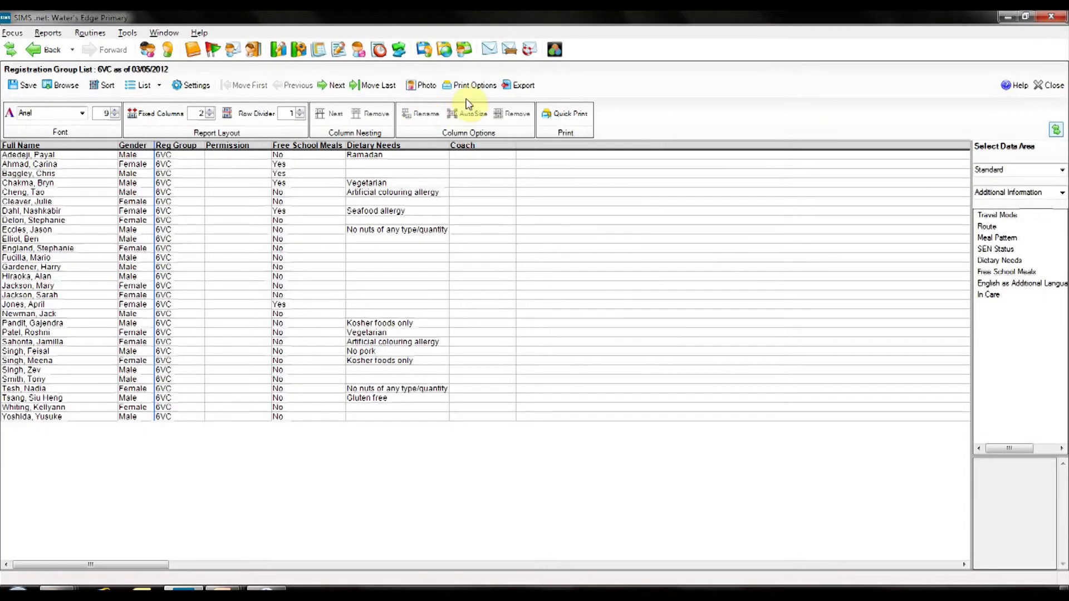
pyautogui.click(474, 87)
pyautogui.click(441, 295)
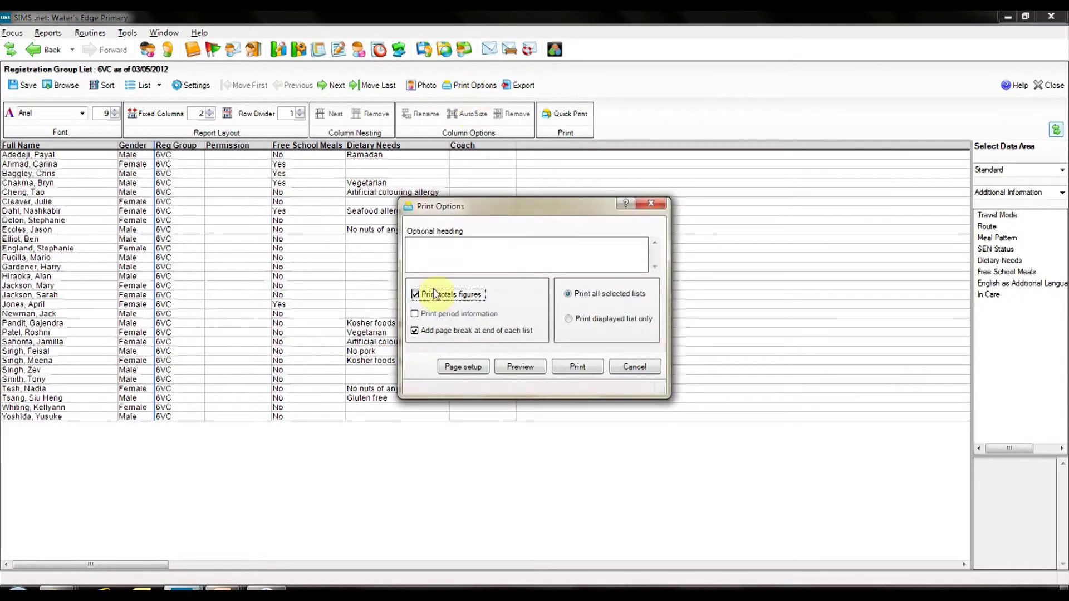
pyautogui.click(461, 370)
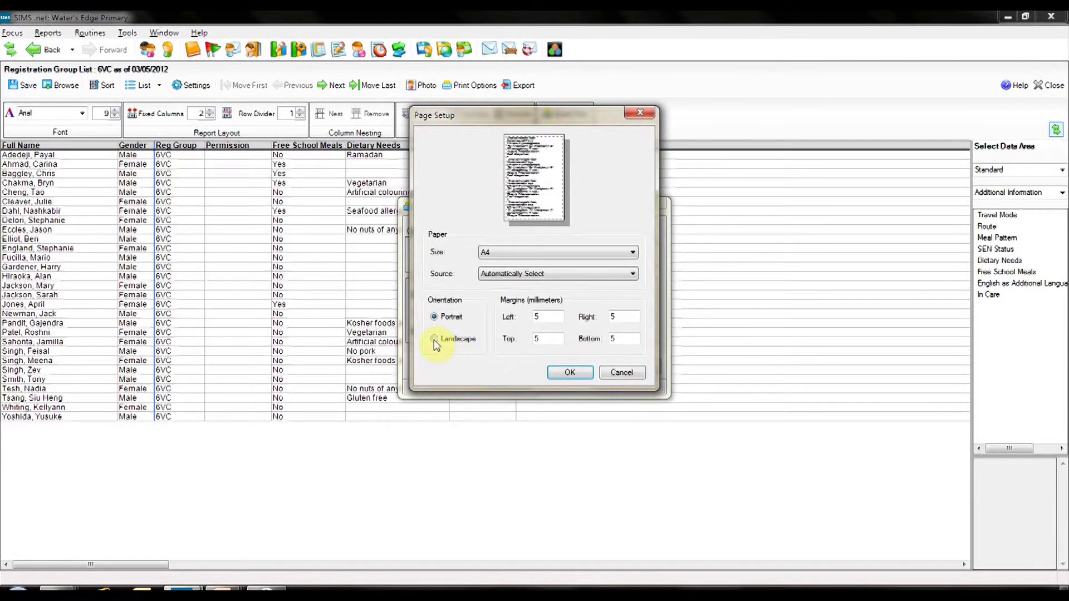
pyautogui.click(433, 339)
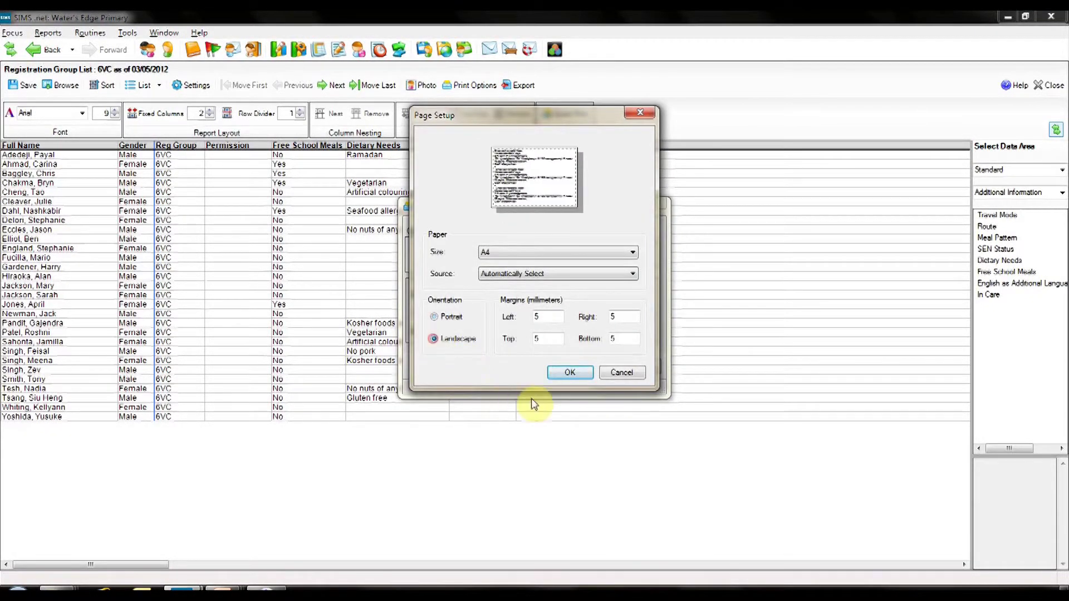
pyautogui.click(569, 373)
pyautogui.click(527, 368)
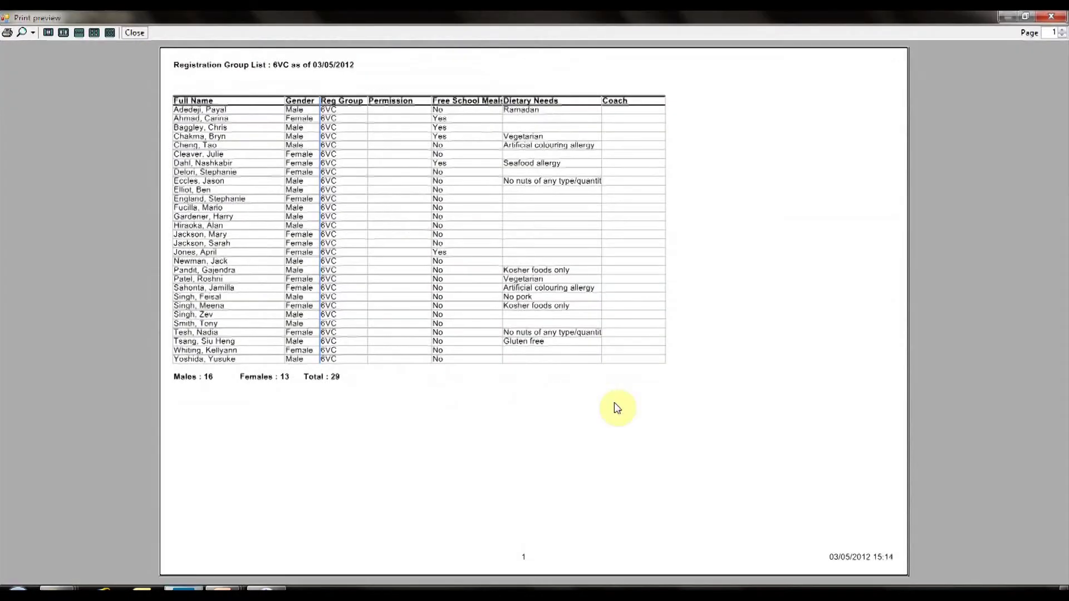